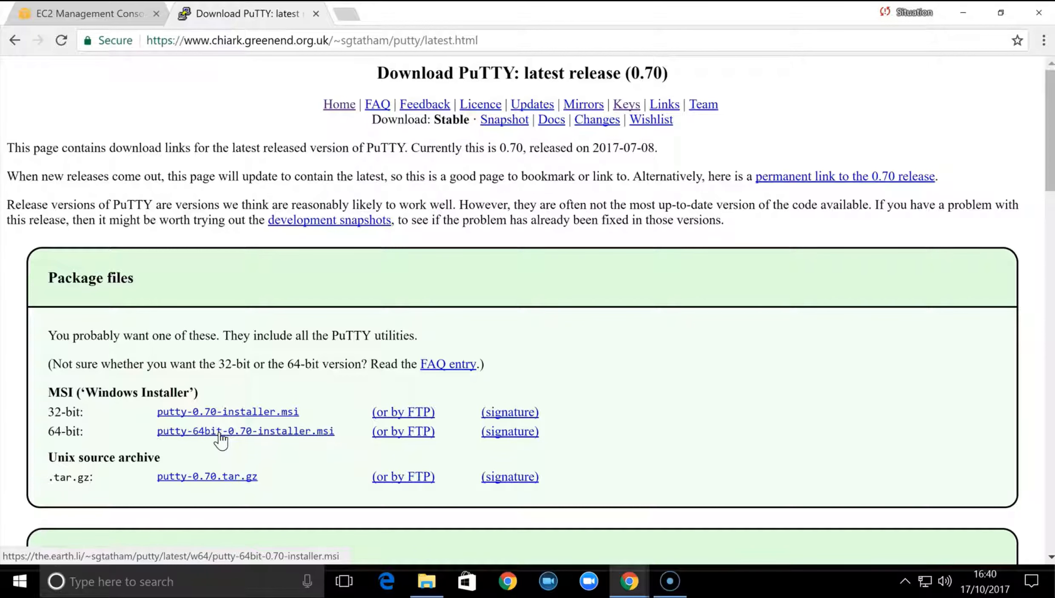
- Download the 64-bit Windows installer of PuTTY 0.70, putty-64bit-0.70-installer.msi
{"action": "left_click", "coordinate": [221, 432]}
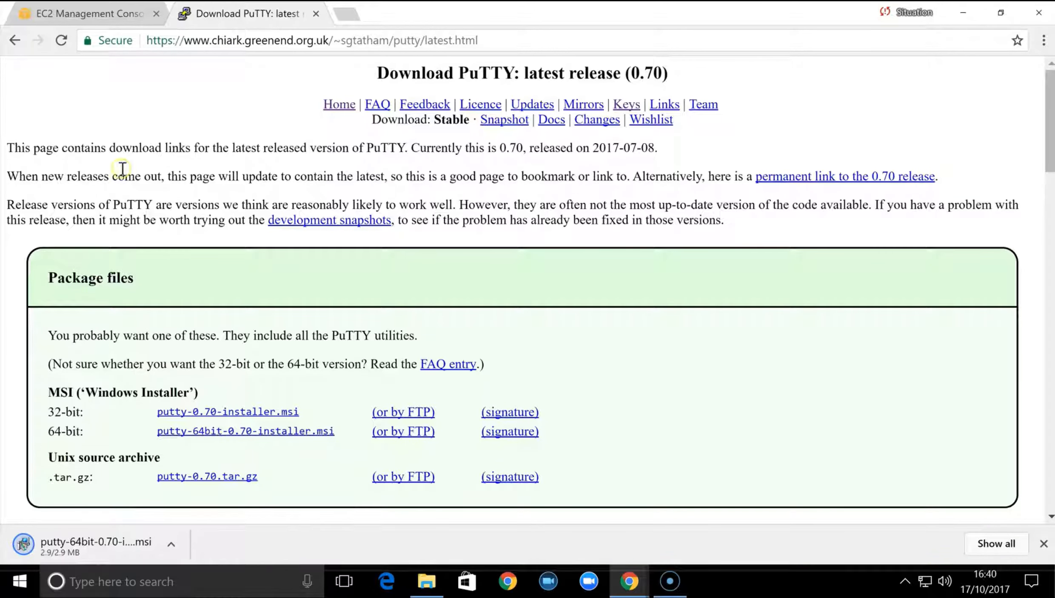
- Return to the Google results page and search for notepad++ in place of the previous query
{"action": "left_click", "coordinate": [15, 40]}
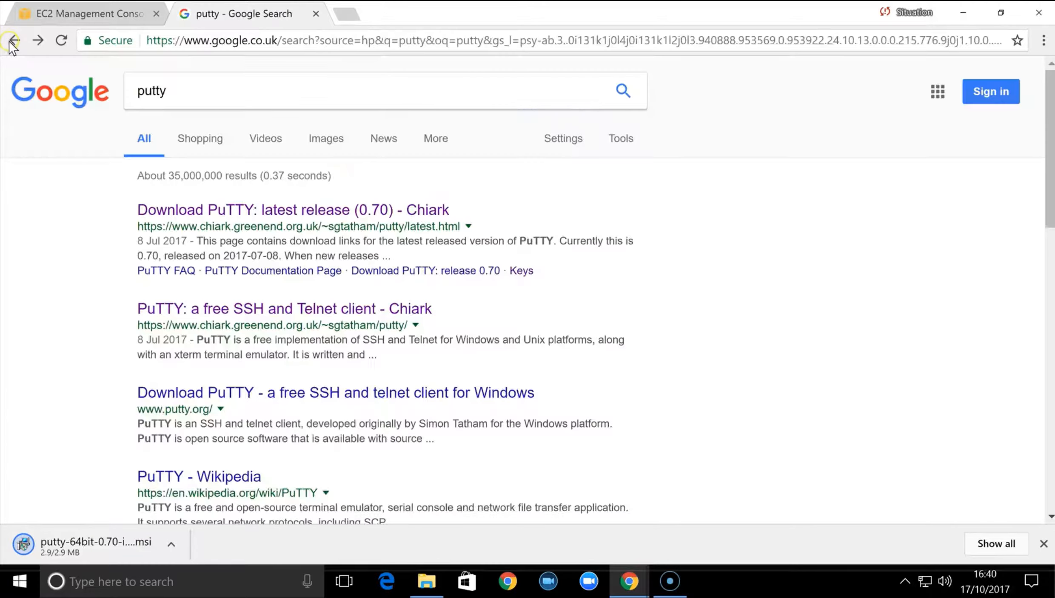
{"action": "left_click_drag", "start_coordinate": [196, 87], "coordinate": [112, 95]}
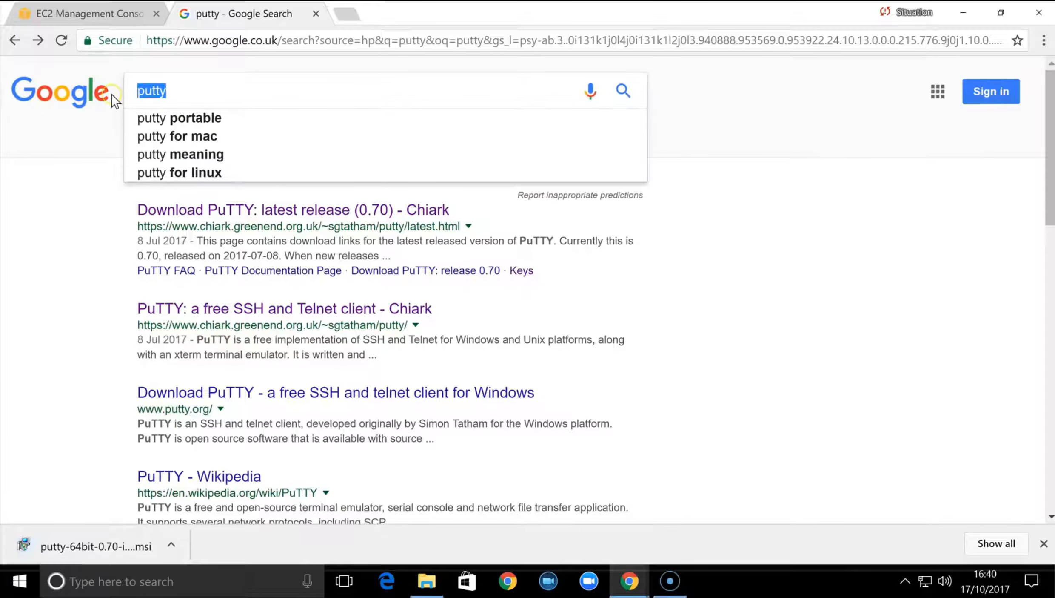
{"action": "type", "text": "no"}
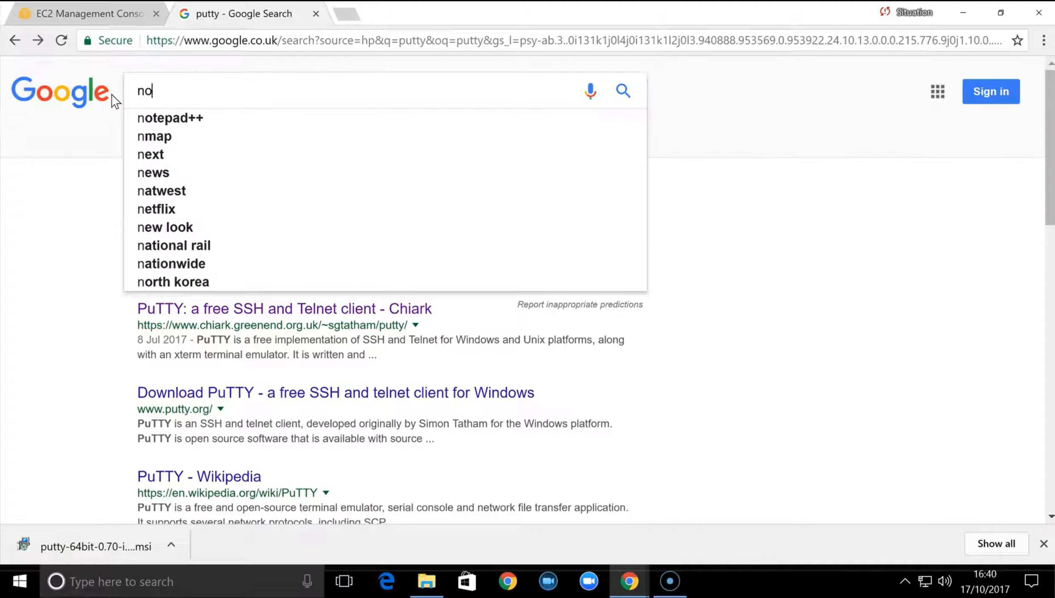
{"action": "type", "text": "tepa"}
{"action": "key", "text": "Down"}
{"action": "key", "text": "Return"}
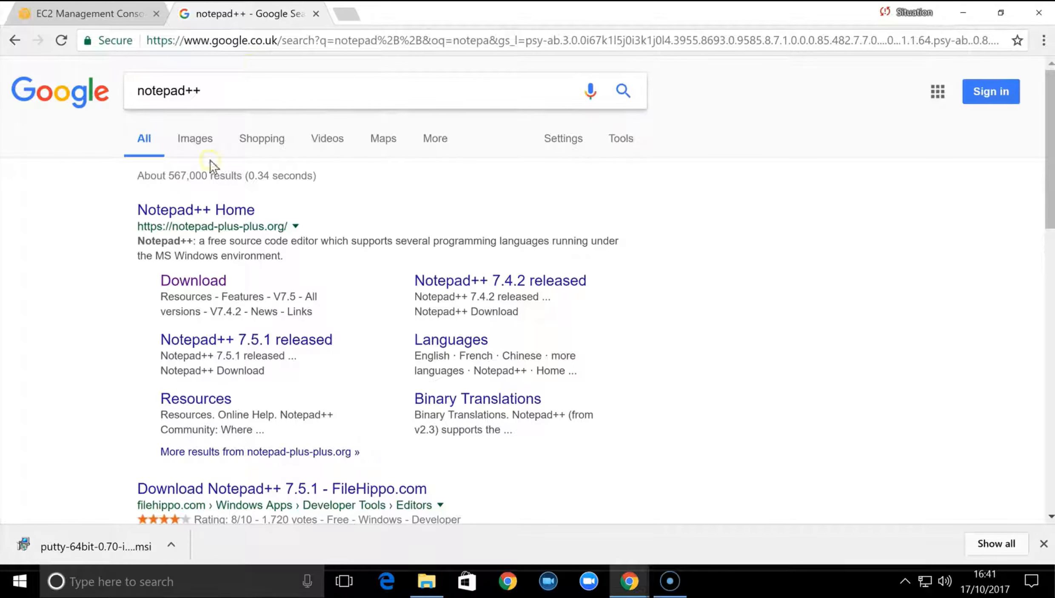
- Go to the Notepad++ 7.5.1 download page and download the 32-bit x86 installer
{"action": "left_click", "coordinate": [194, 281]}
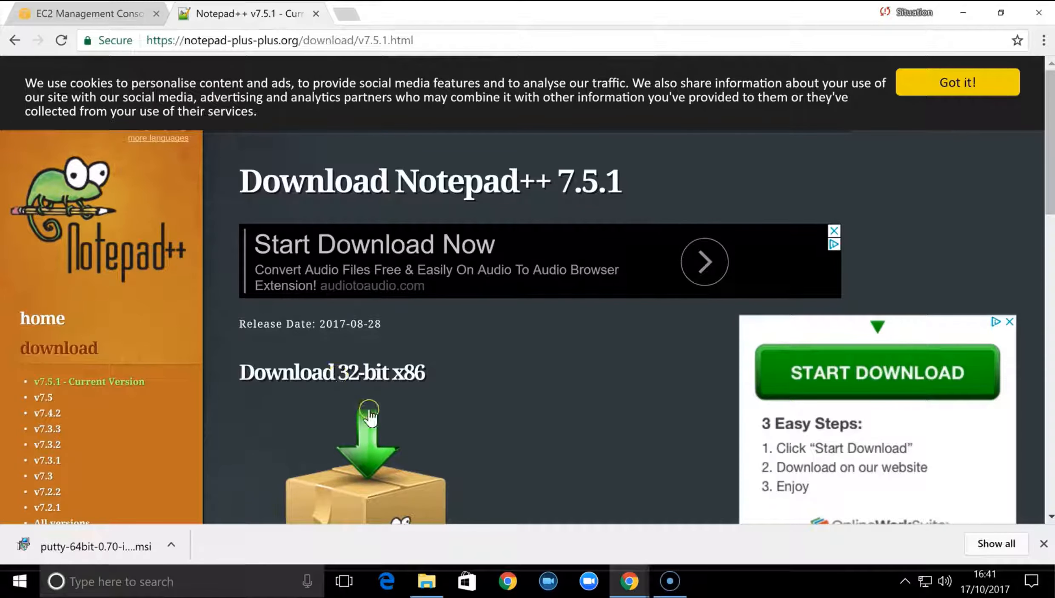
{"action": "scroll", "coordinate": [293, 389], "scroll_direction": "down", "scroll_amount": 7}
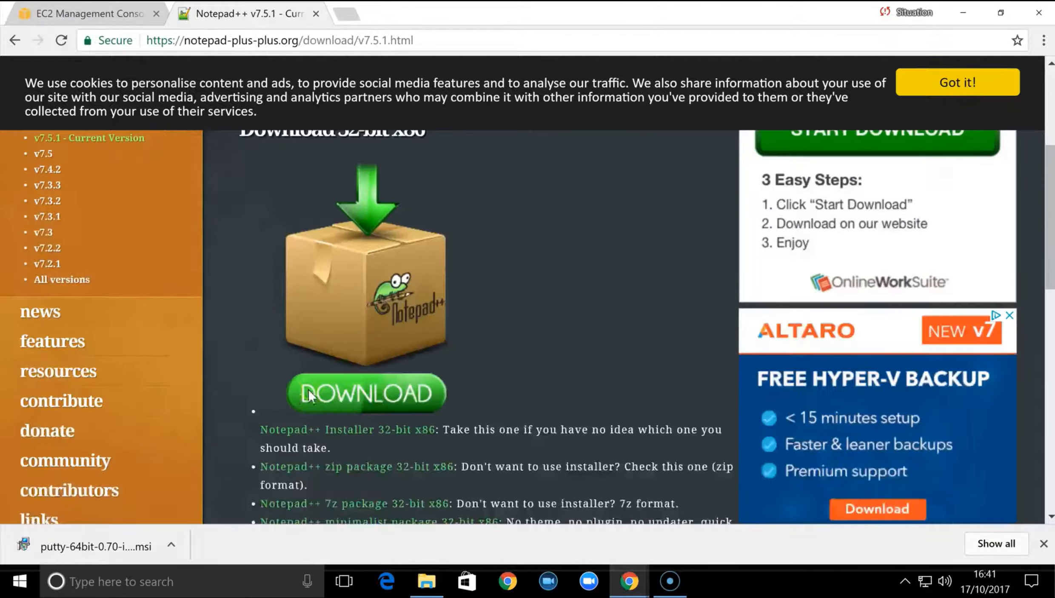
{"action": "left_click", "coordinate": [393, 312]}
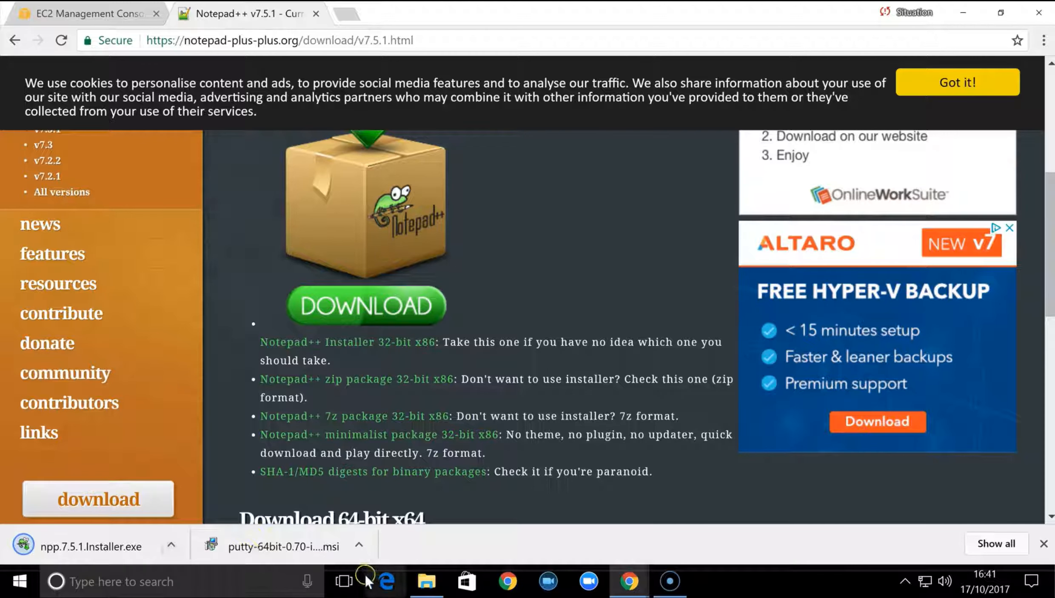
- Switch to File Explorer, show the Downloads folder in a maximized window and select the npp.7.5.1.Installer file
{"action": "left_click", "coordinate": [421, 583]}
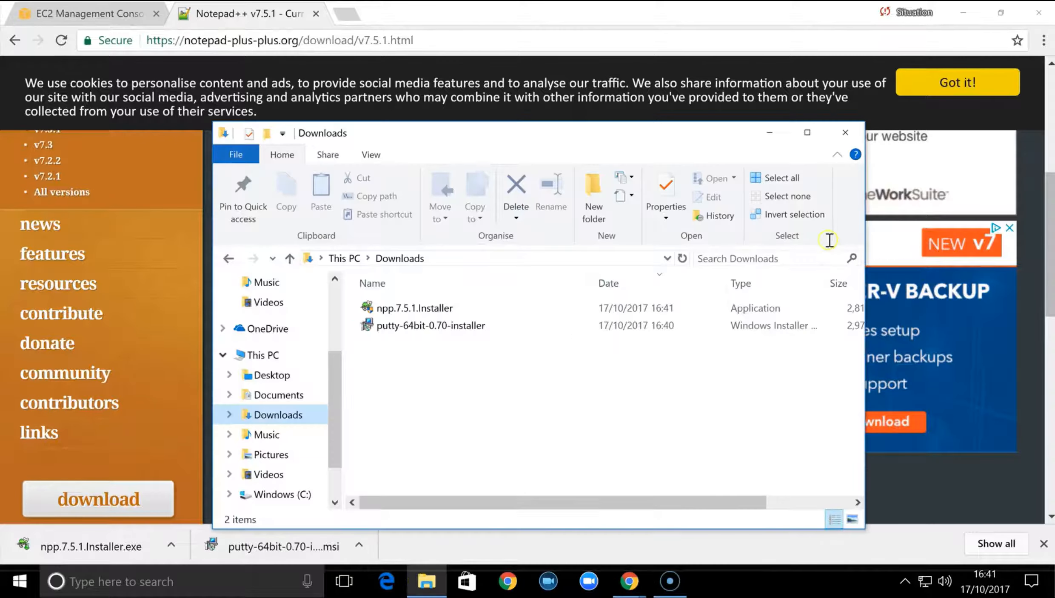
{"action": "left_click", "coordinate": [809, 132]}
{"action": "left_click", "coordinate": [191, 184]}
{"action": "double_click", "coordinate": [203, 196]}
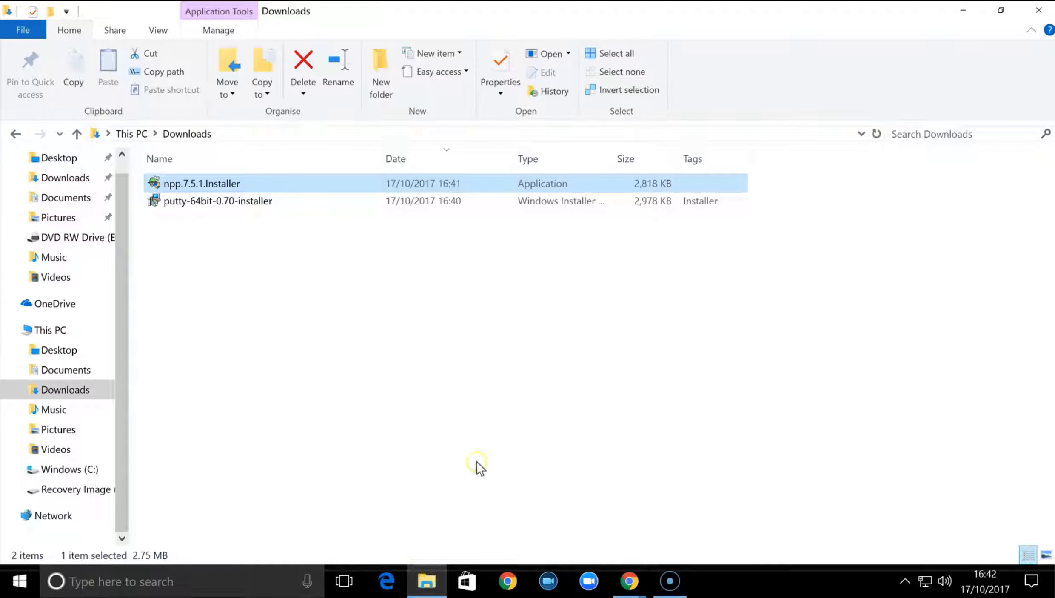
- Switch back to the Chrome window with the EC2 console and go to the AWS Management Console home page
{"action": "left_click", "coordinate": [629, 579]}
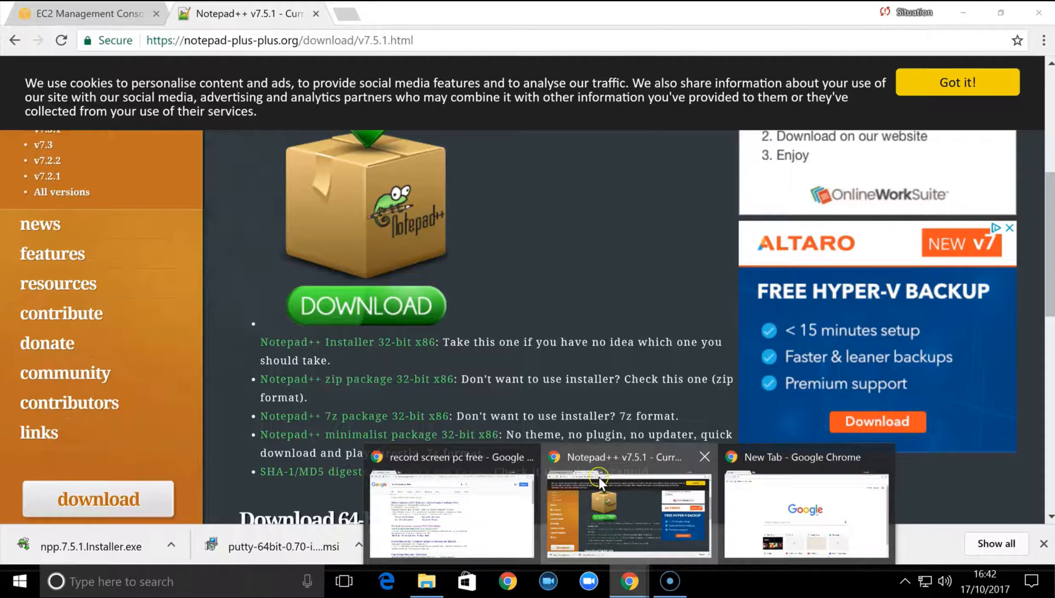
{"action": "left_click", "coordinate": [598, 475]}
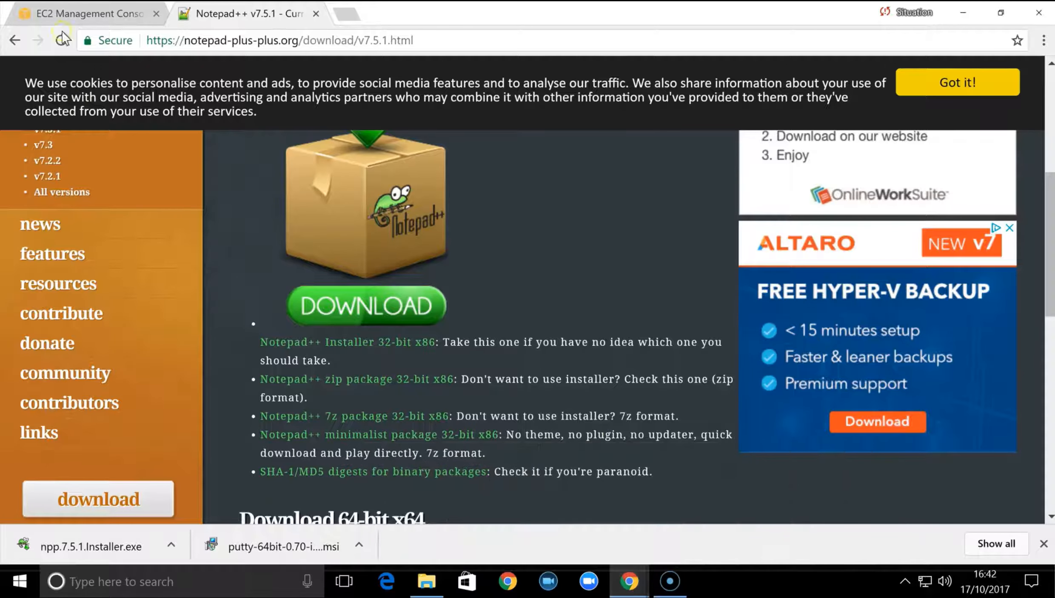
{"action": "left_click", "coordinate": [82, 20]}
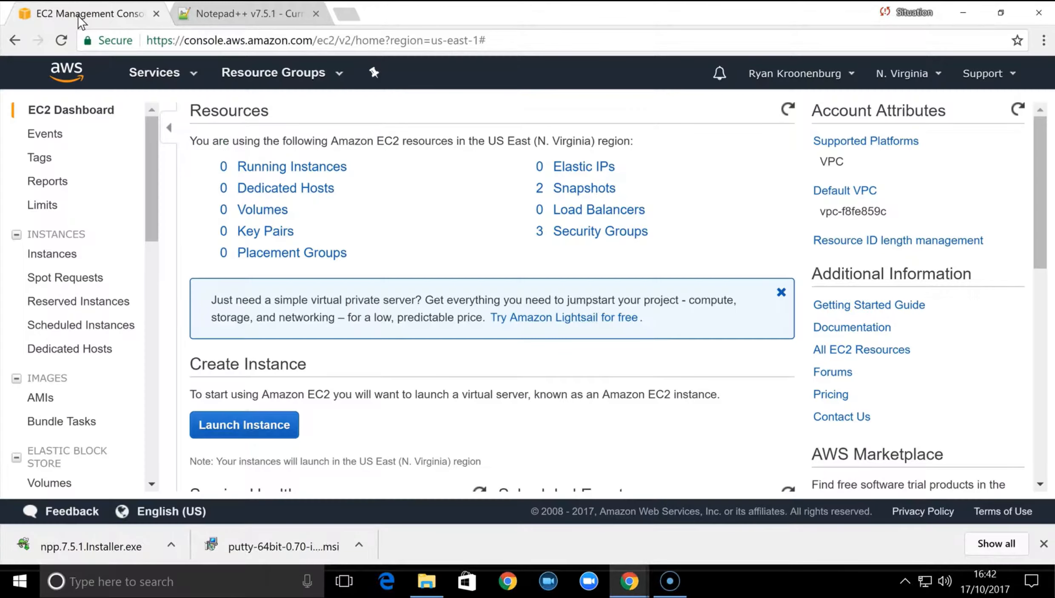
{"action": "left_click", "coordinate": [68, 81]}
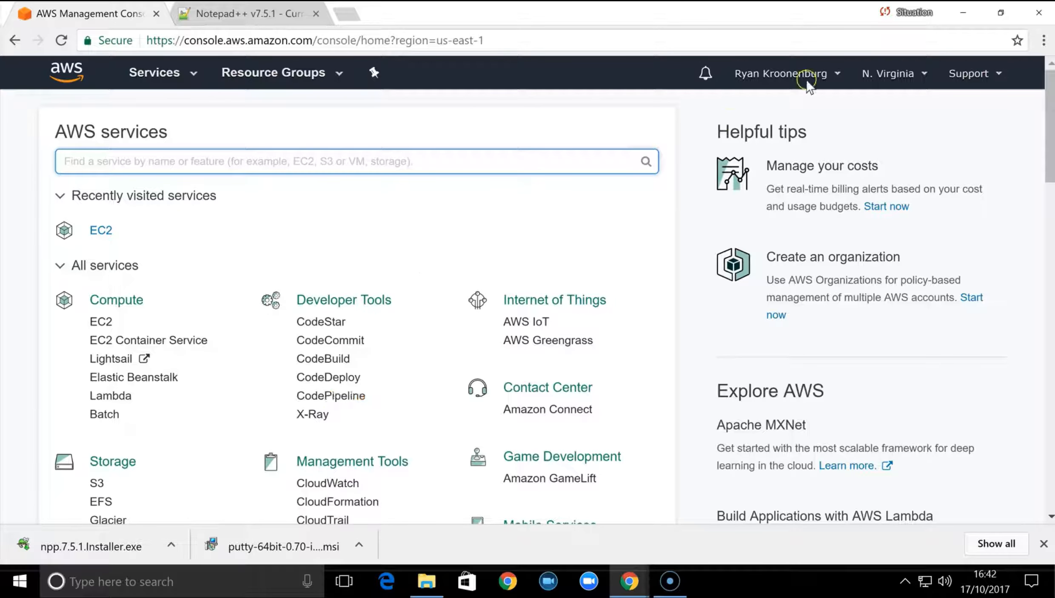
- Review the list of available AWS regions and leave the selection at N. Virginia
{"action": "left_click", "coordinate": [888, 79]}
{"action": "left_click", "coordinate": [888, 79]}
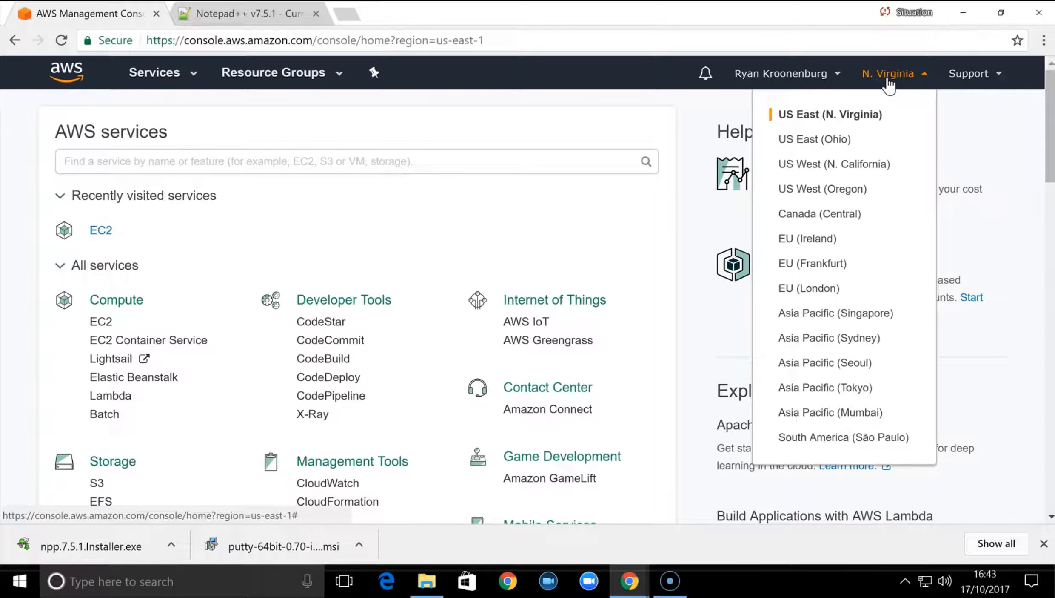
{"action": "left_click", "coordinate": [888, 81]}
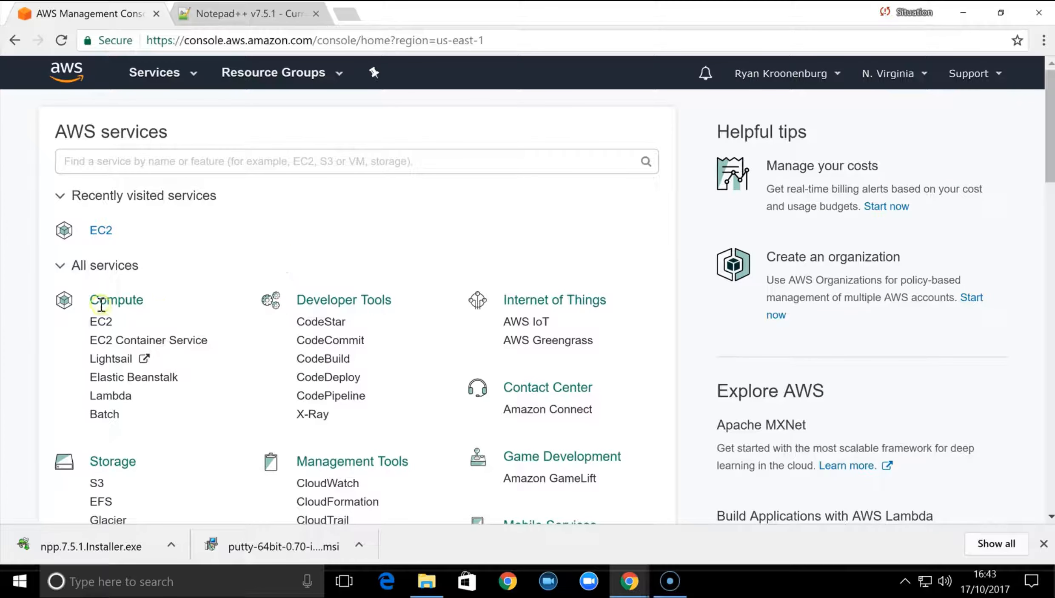
- Open the EC2 service and go to its Key Pairs page under Network & Security
{"action": "left_click", "coordinate": [107, 321]}
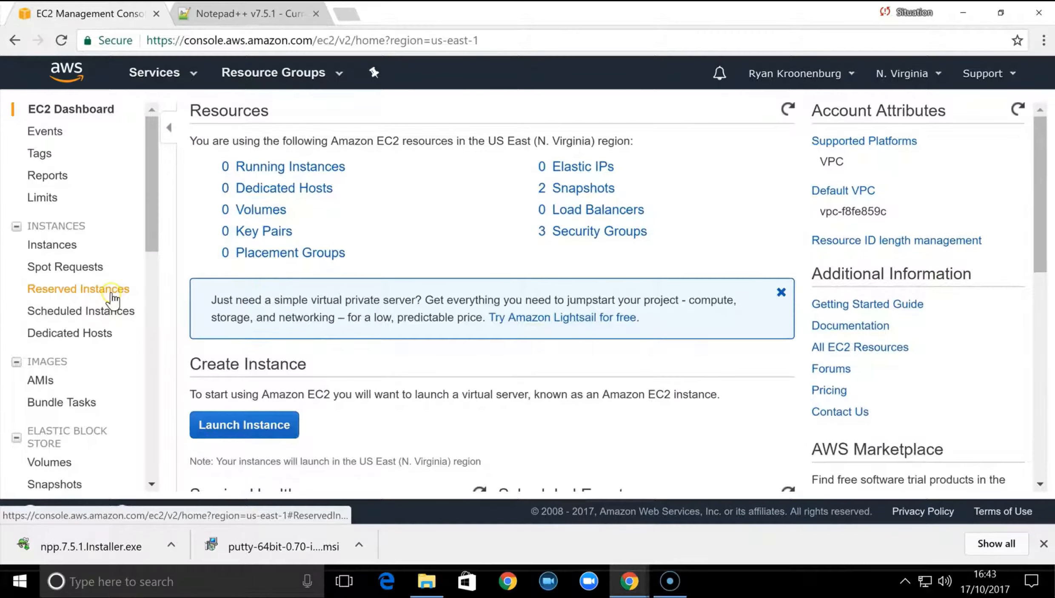
{"action": "scroll", "coordinate": [113, 298], "scroll_direction": "down", "scroll_amount": 5}
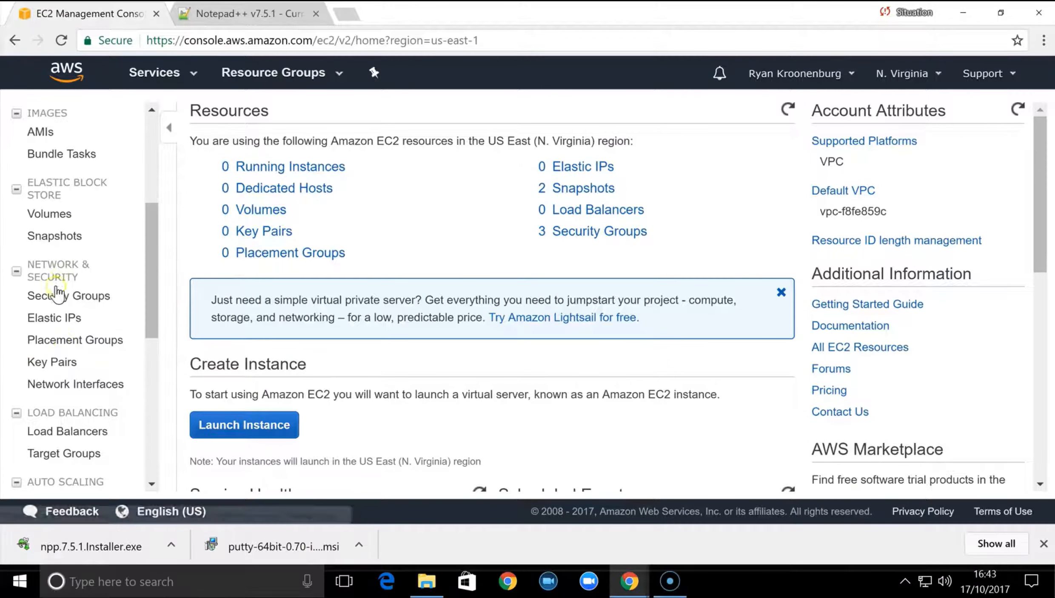
{"action": "left_click", "coordinate": [67, 362]}
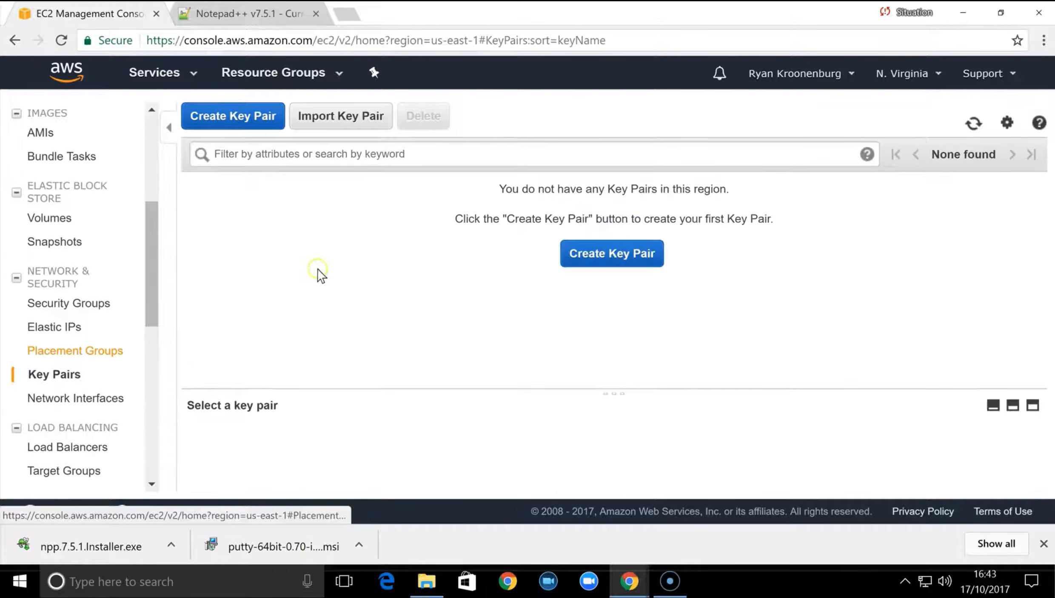
- Create a new EC2 key pair named ACloudGuru and download its .pem file
{"action": "left_click", "coordinate": [242, 119]}
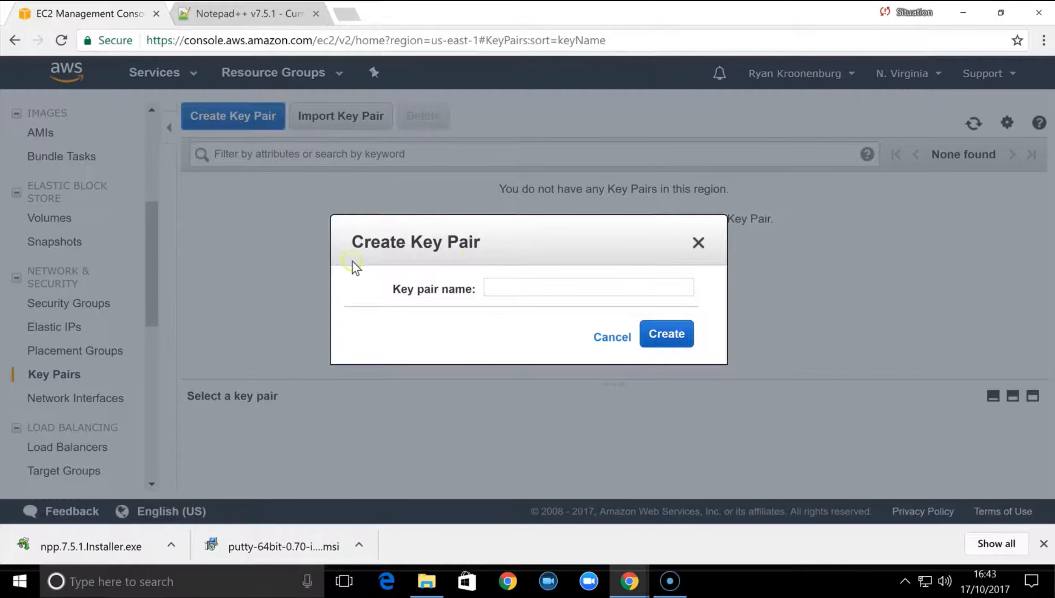
{"action": "left_click", "coordinate": [518, 278]}
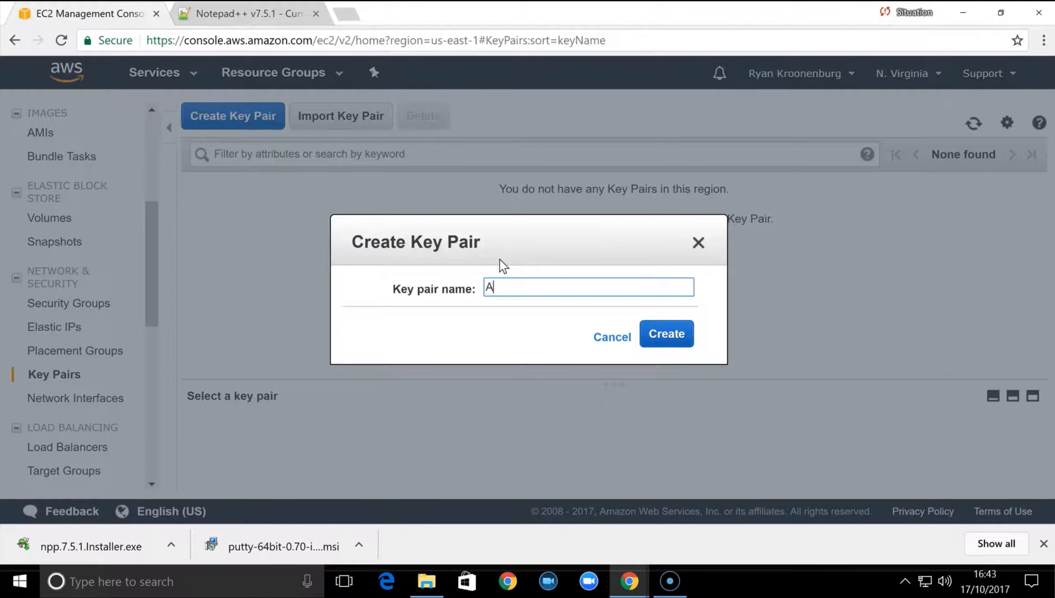
{"action": "type", "text": "Acloud"}
{"action": "key", "text": "BackSpace"}
{"action": "key", "text": "BackSpace"}
{"action": "key", "text": "BackSpace"}
{"action": "key", "text": "BackSpace"}
{"action": "key", "text": "BackSpace"}
{"action": "type", "text": "CloudGuru"}
{"action": "left_click", "coordinate": [685, 334]}
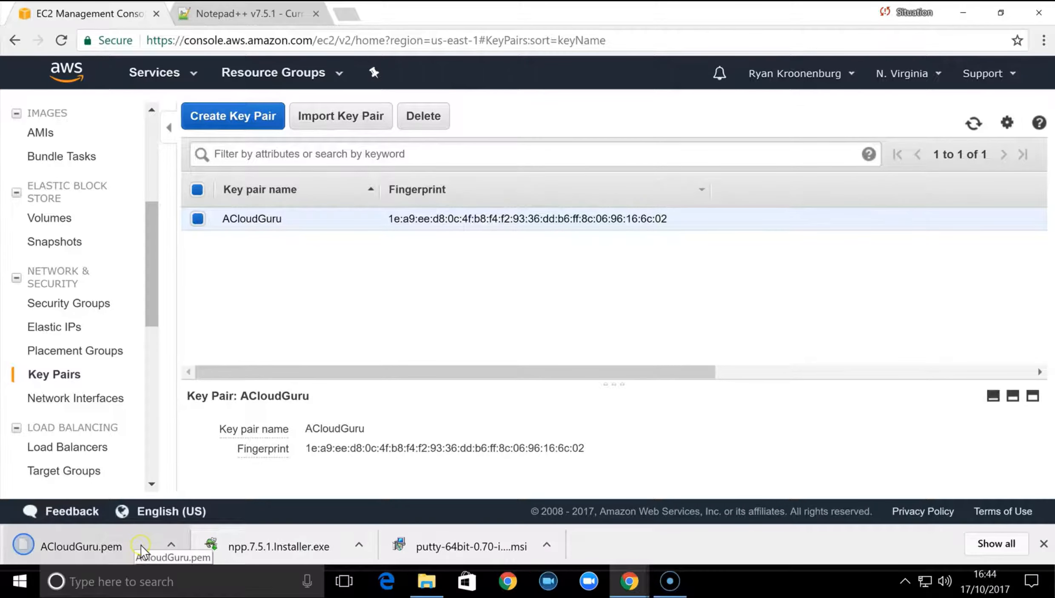
- Launch PuTTYgen from the PuTTY (64-bit) program group
{"action": "left_click", "coordinate": [17, 583]}
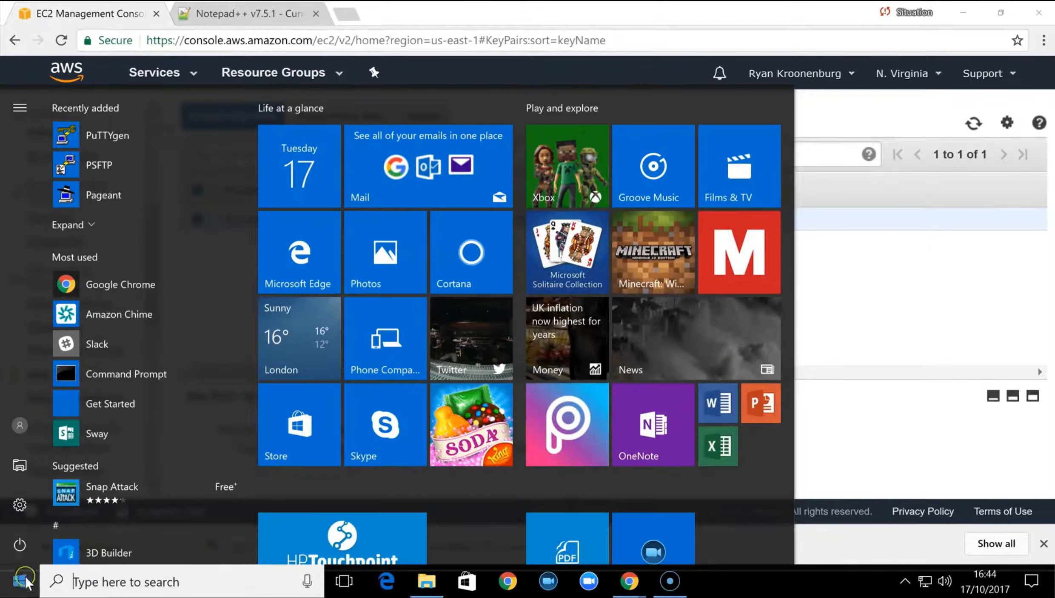
{"action": "scroll", "coordinate": [167, 398], "scroll_direction": "down", "scroll_amount": 5}
{"action": "scroll", "coordinate": [165, 401], "scroll_direction": "down", "scroll_amount": 10}
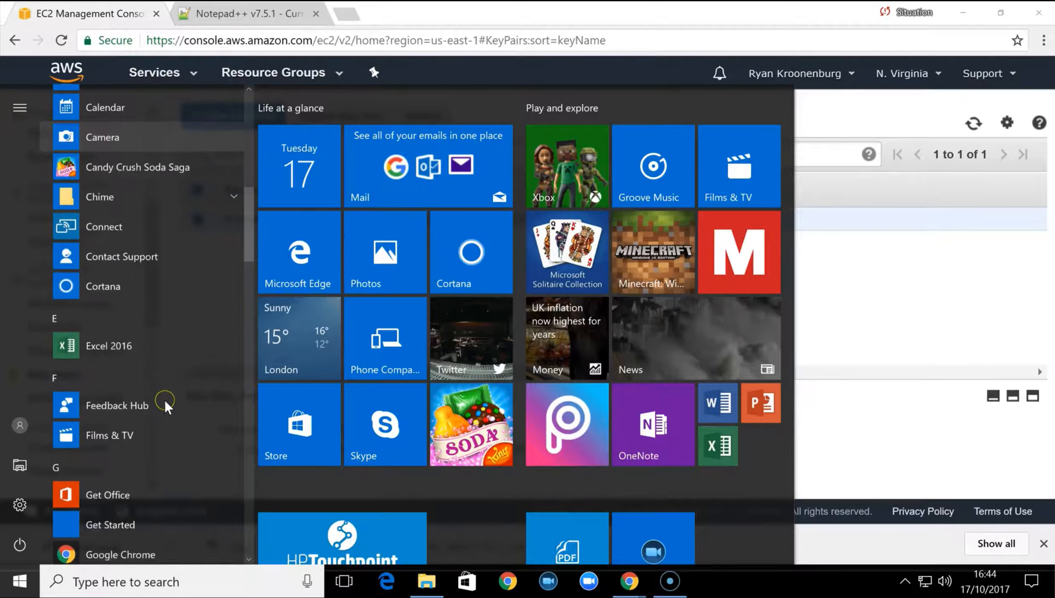
{"action": "scroll", "coordinate": [164, 401], "scroll_direction": "down", "scroll_amount": 8}
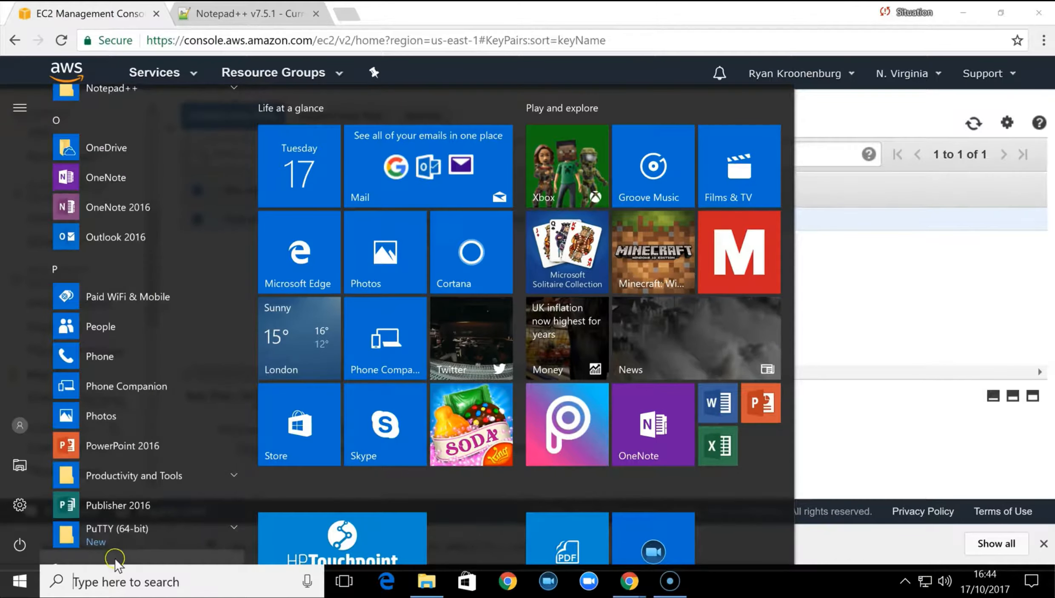
{"action": "left_click", "coordinate": [108, 537]}
{"action": "scroll", "coordinate": [125, 508], "scroll_direction": "down", "scroll_amount": 5}
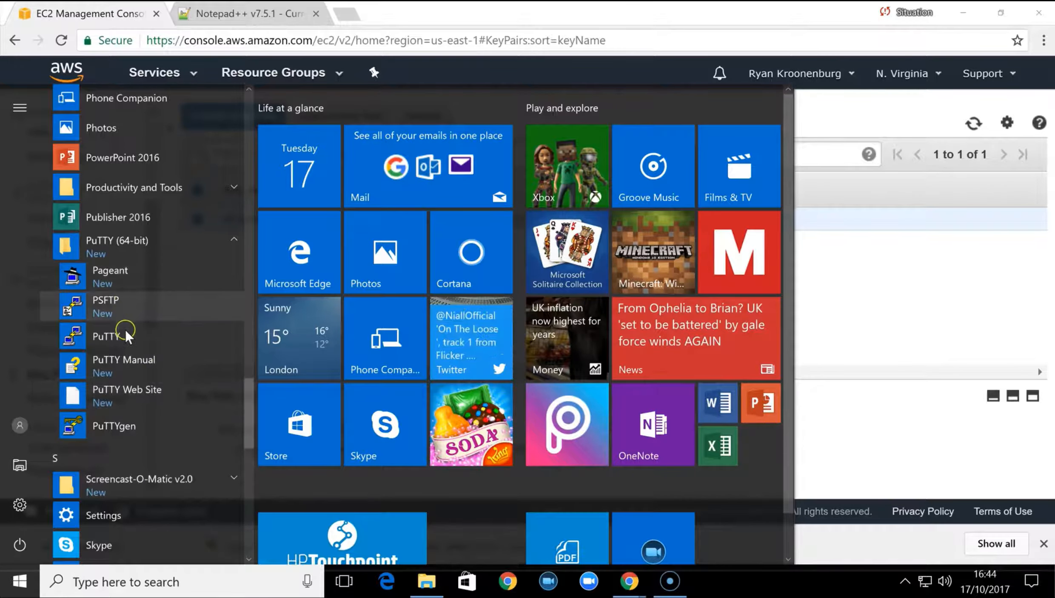
{"action": "left_click", "coordinate": [121, 420]}
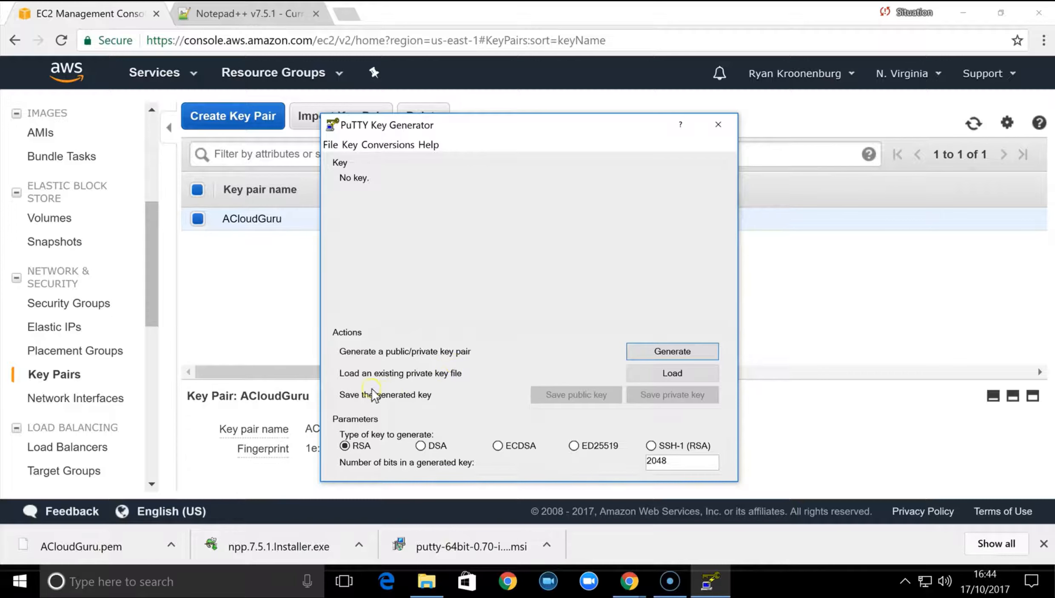
- Load the existing private key ACloudGuru.pem from Downloads into PuTTYgen, with all file types shown, and acknowledge the import notice
{"action": "left_click", "coordinate": [667, 371]}
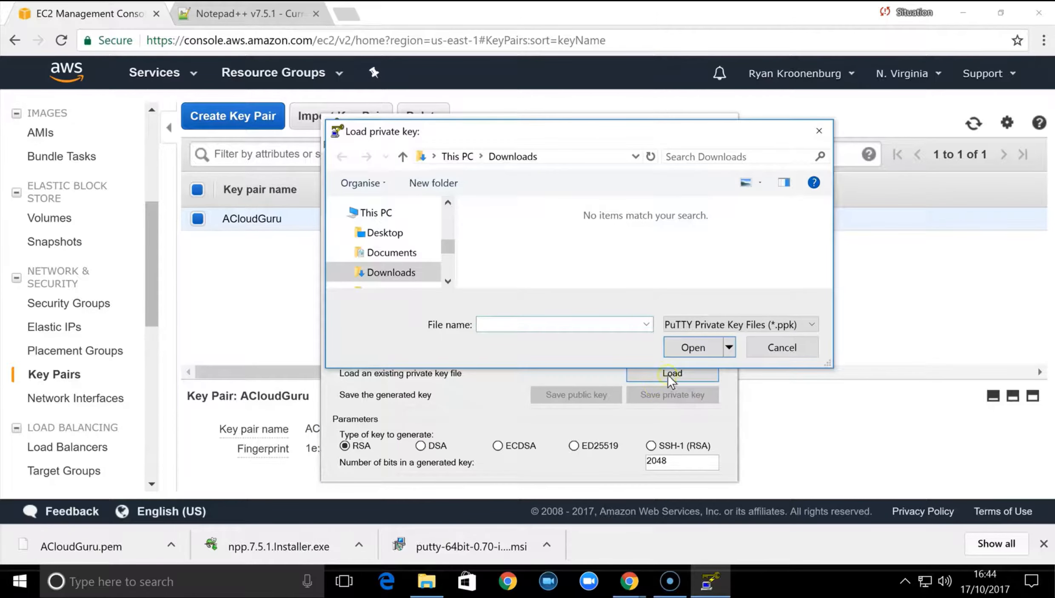
{"action": "left_click", "coordinate": [694, 324]}
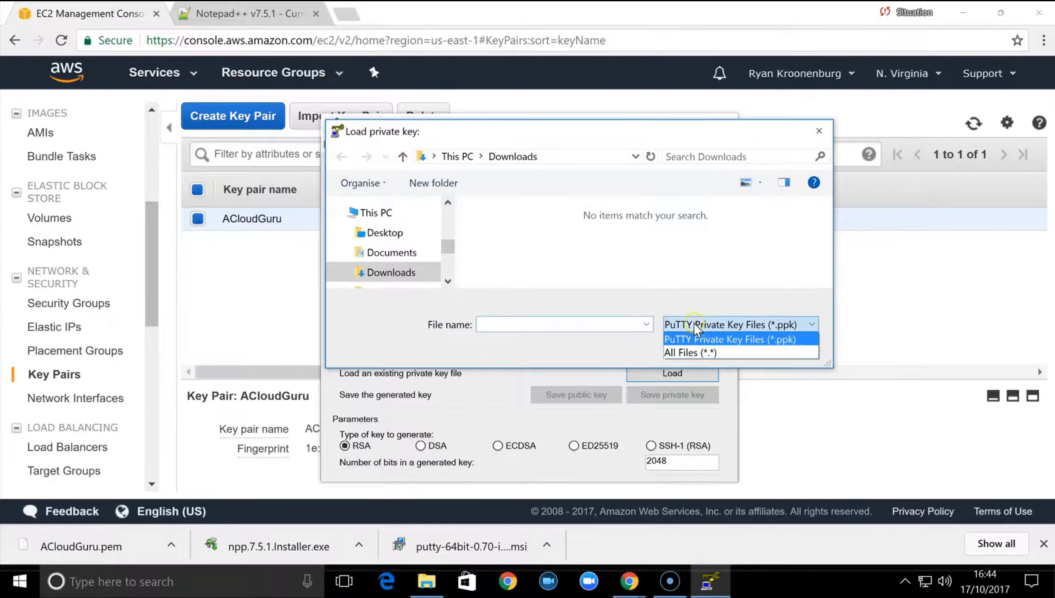
{"action": "left_click", "coordinate": [695, 353]}
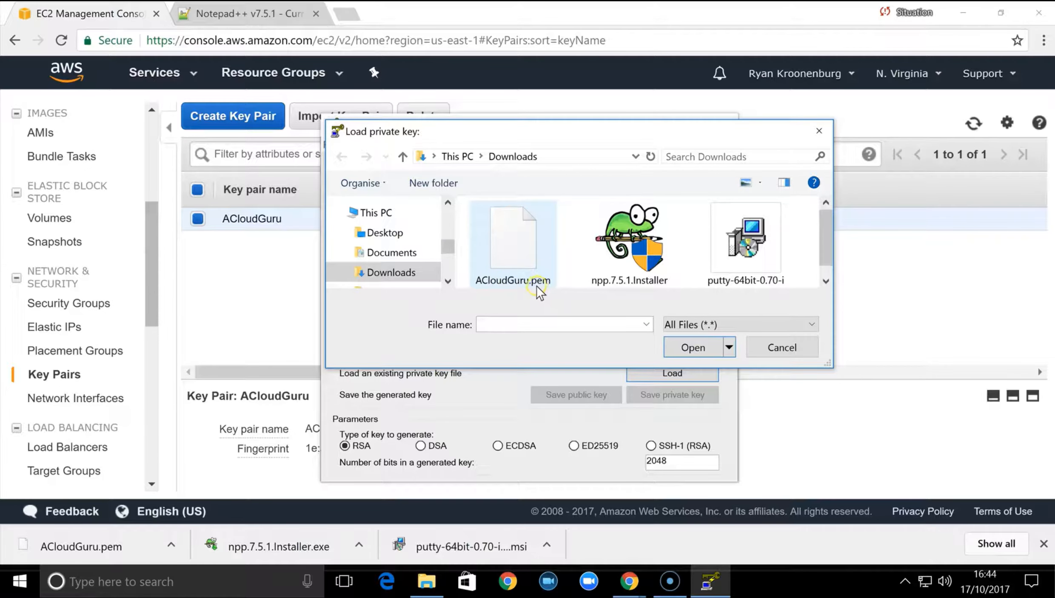
{"action": "left_click", "coordinate": [517, 256]}
{"action": "left_click", "coordinate": [689, 343]}
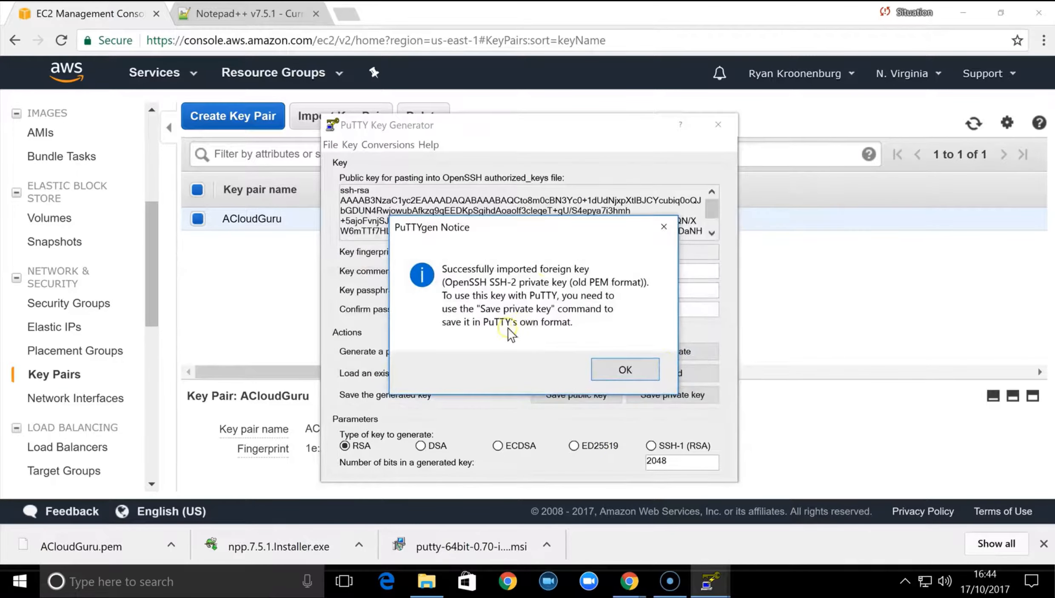
{"action": "left_click", "coordinate": [626, 369]}
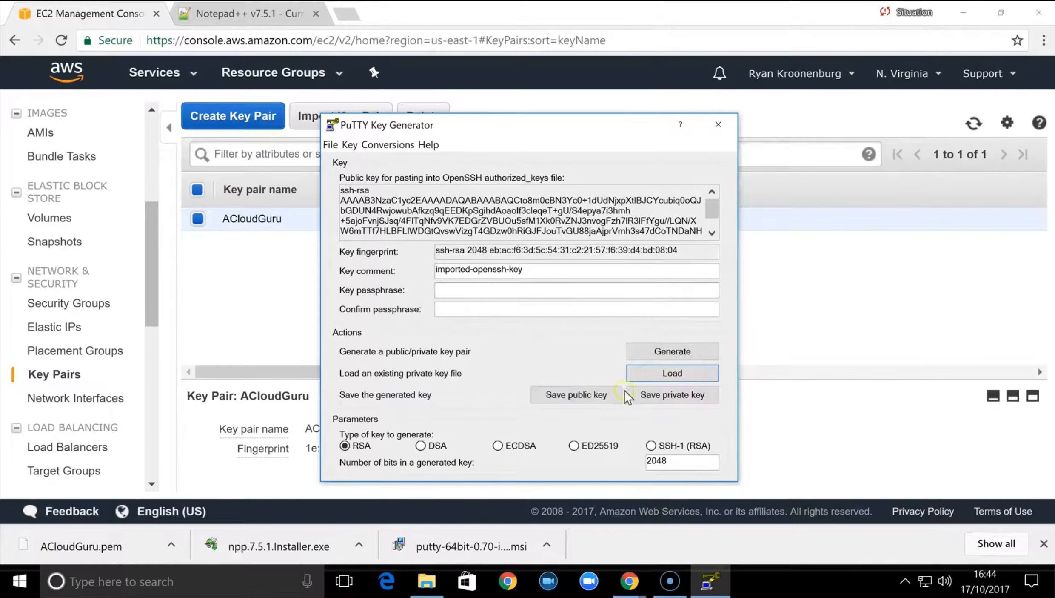
- Save the private key without a passphrase as the PuTTY private key file ACloudGuru in Downloads
{"action": "left_click", "coordinate": [661, 396]}
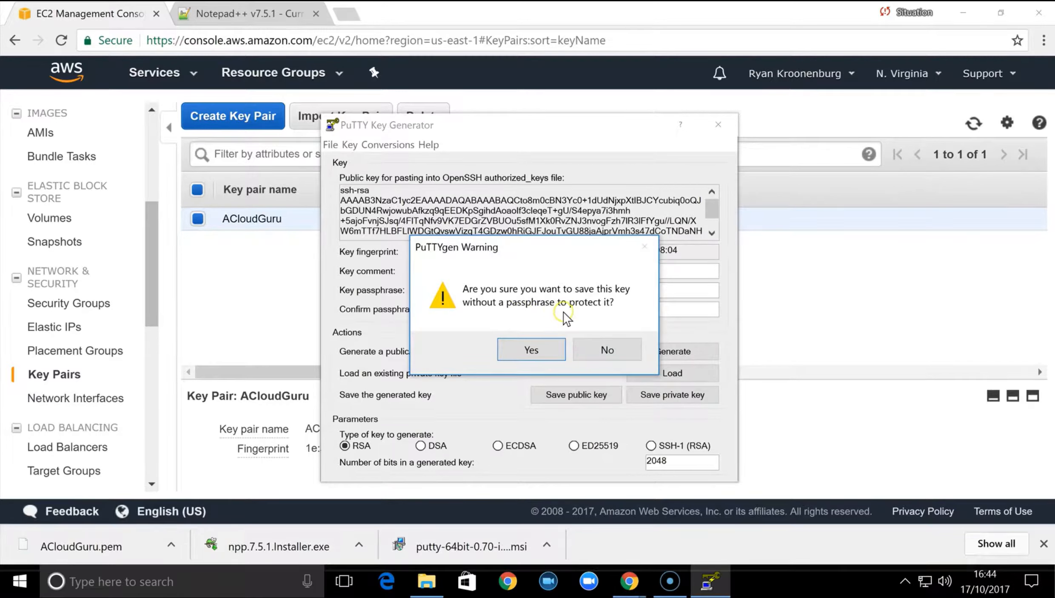
{"action": "left_click", "coordinate": [545, 350]}
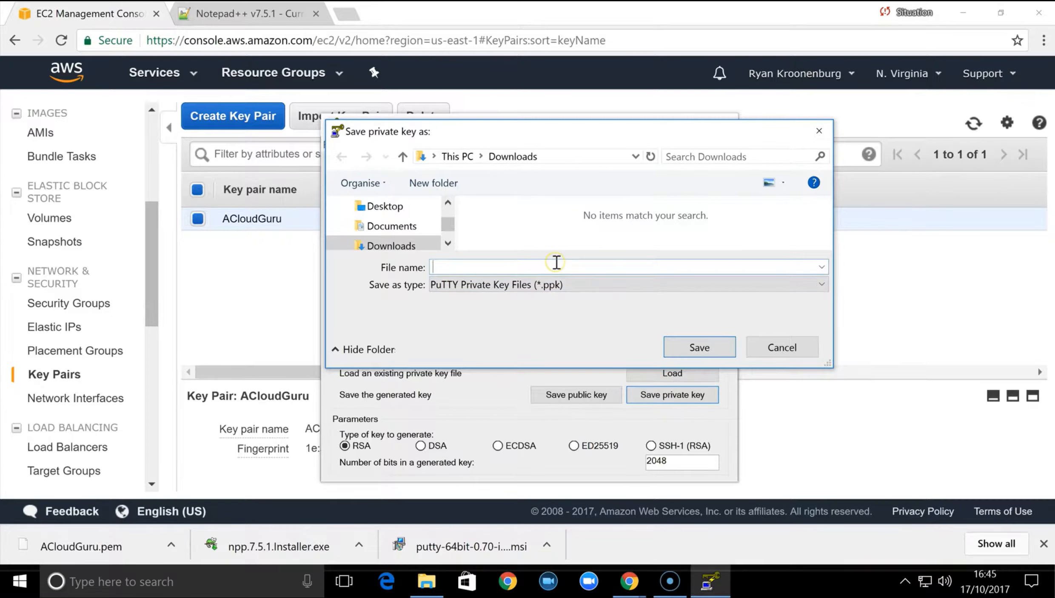
{"action": "type", "text": "AC"}
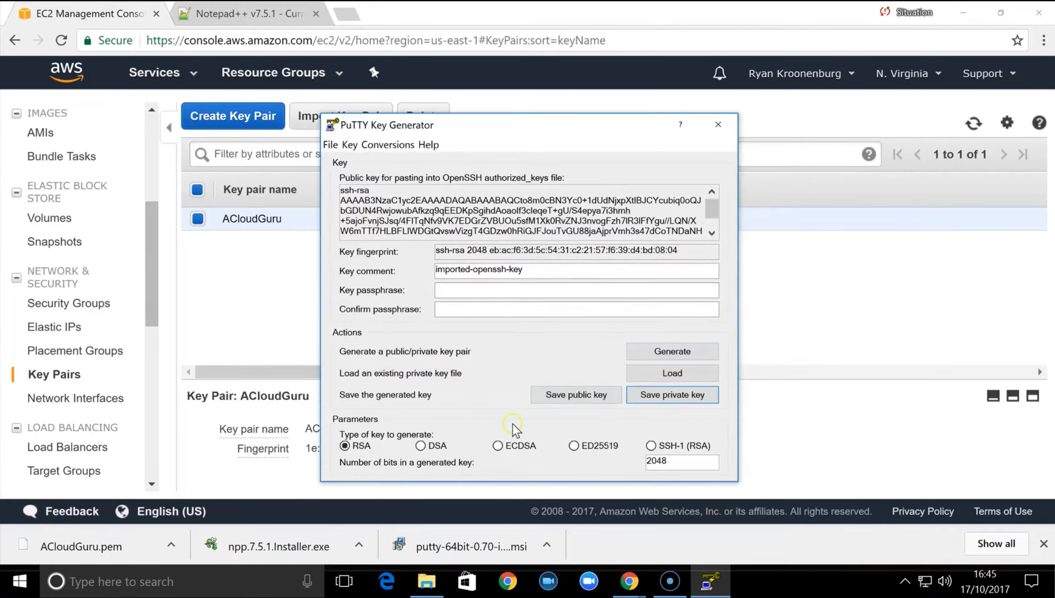
- Switch to File Explorer and select the ACloudGuru PuTTY private key file in the Downloads folder
{"action": "left_click", "coordinate": [426, 582]}
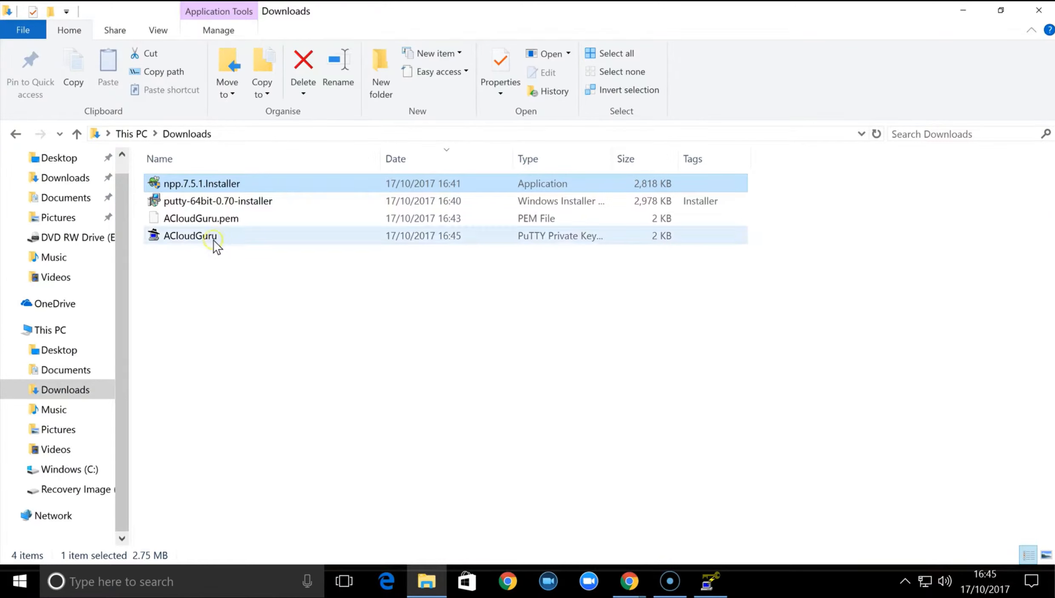
{"action": "left_click", "coordinate": [158, 243]}
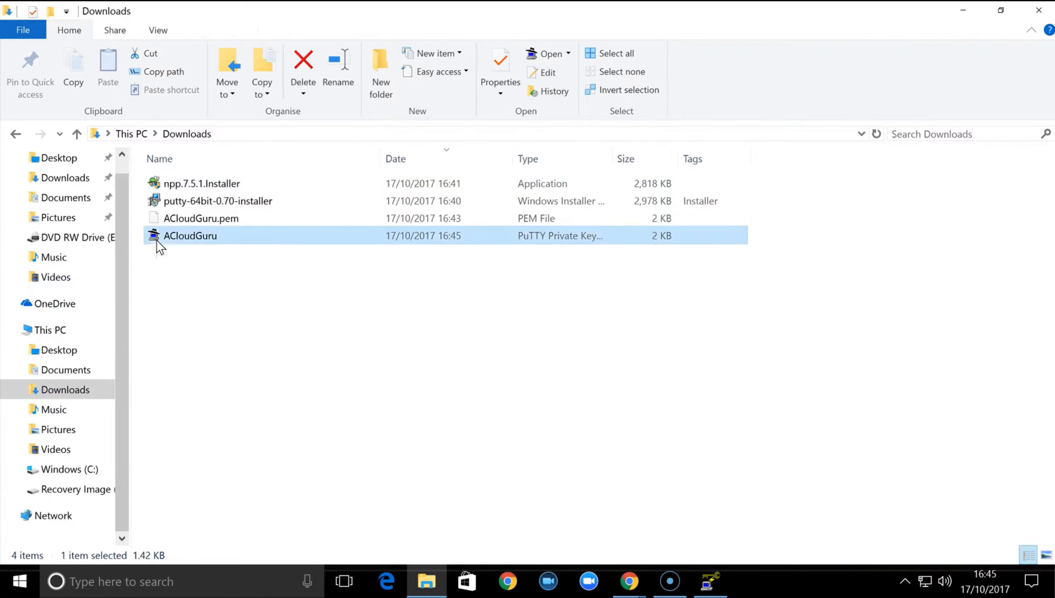